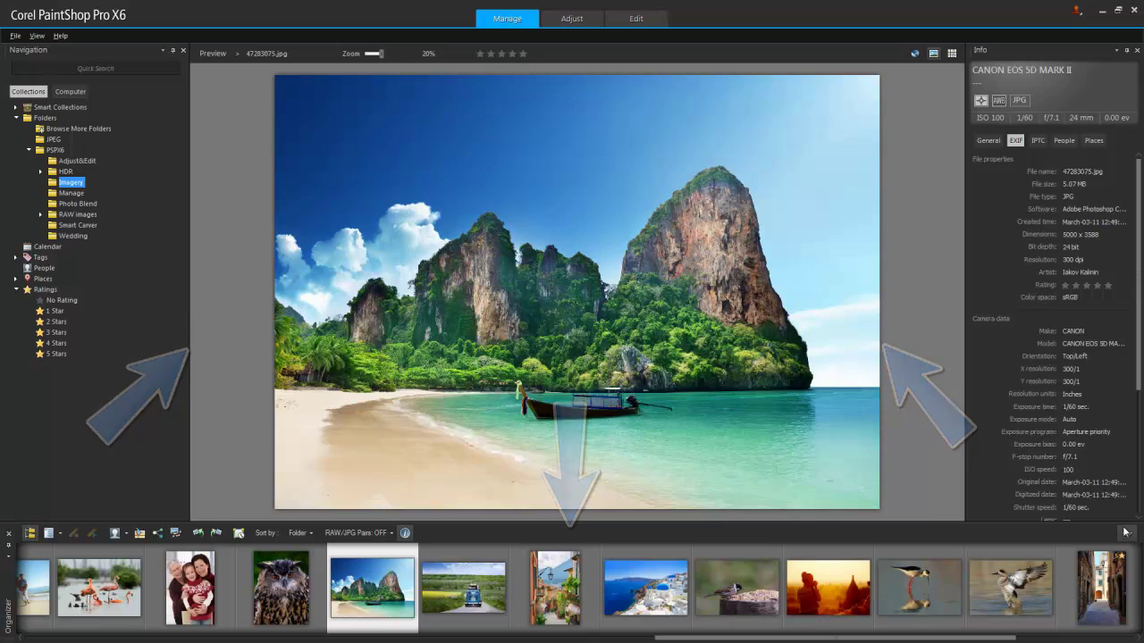
- Hide Share My Trip and Share from the Organizer toolbar, then go through Adjust to Edit
right_click(1042, 298)
left_click(1068, 403)
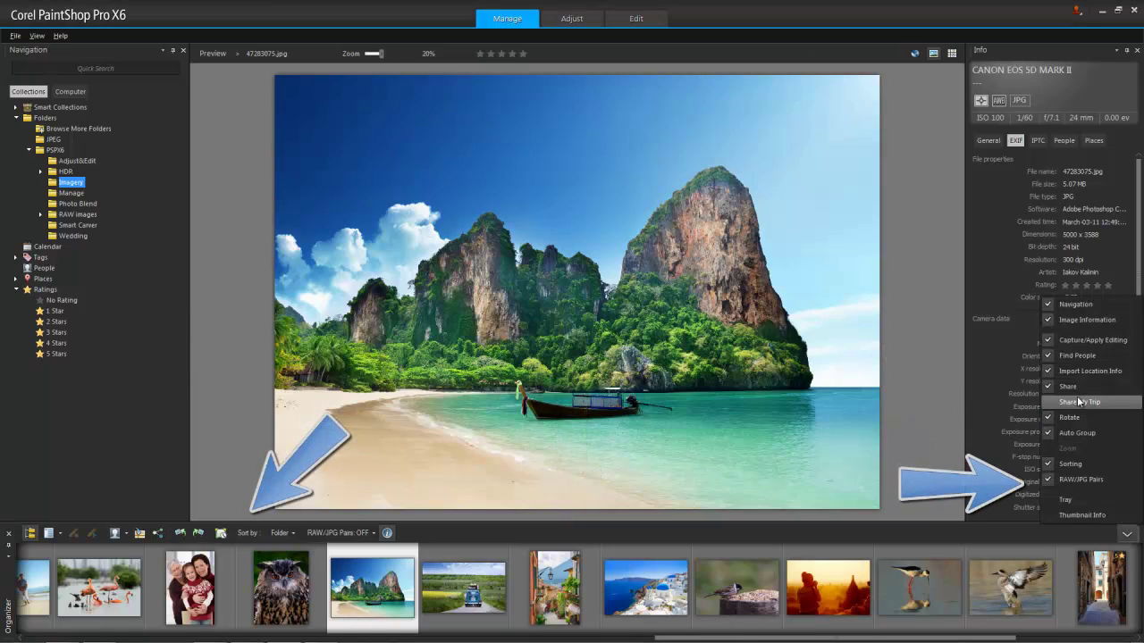
left_click(1075, 388)
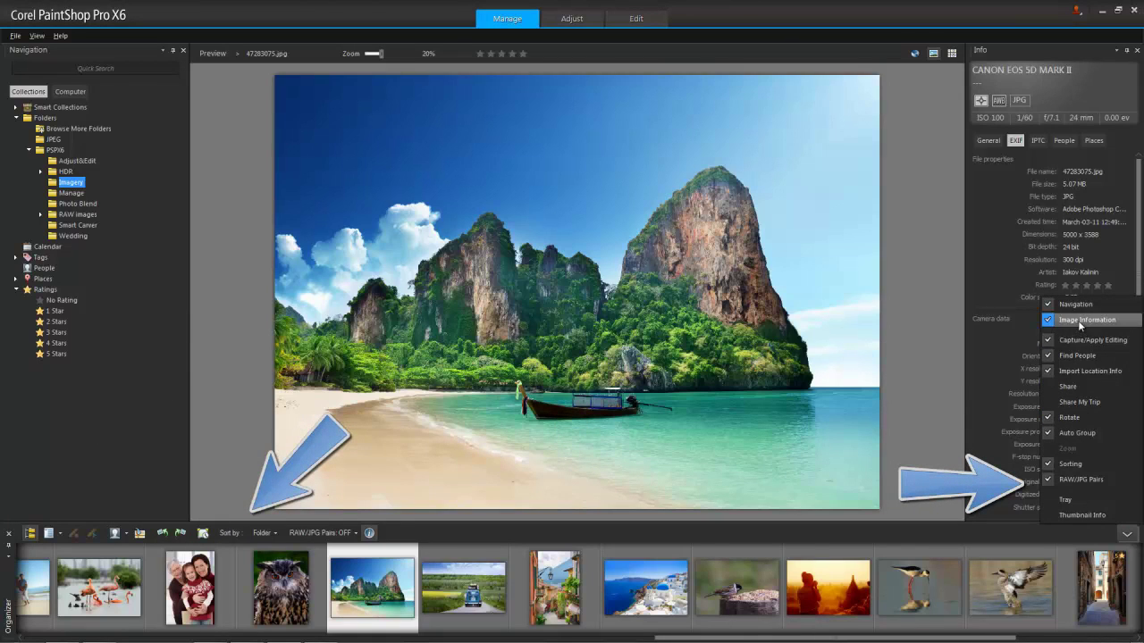
key("Escape")
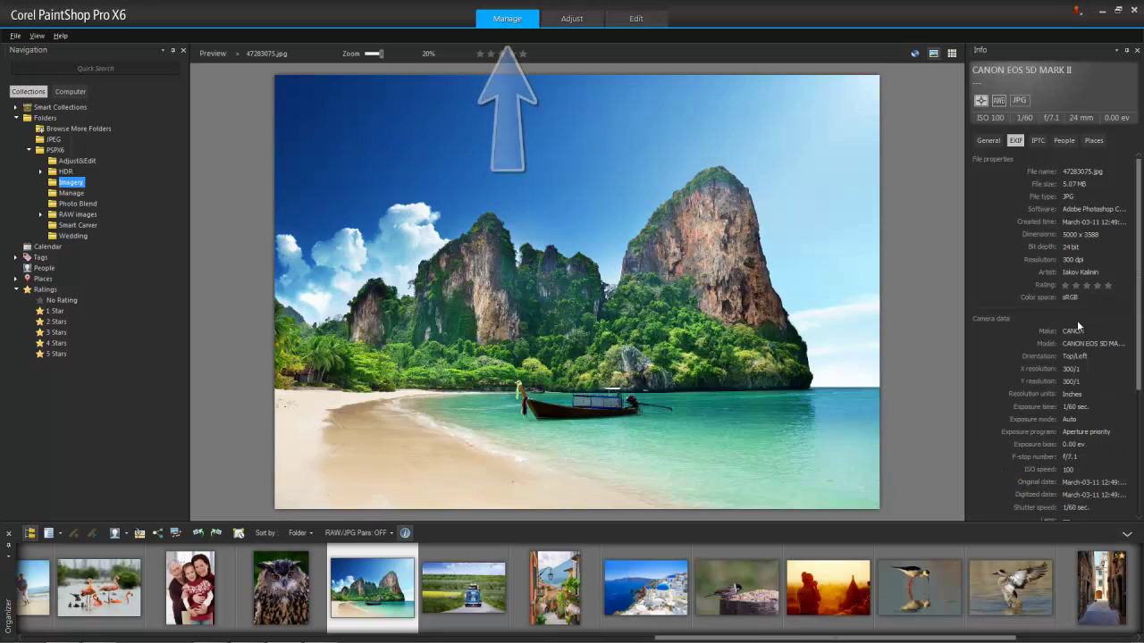
left_click(558, 21)
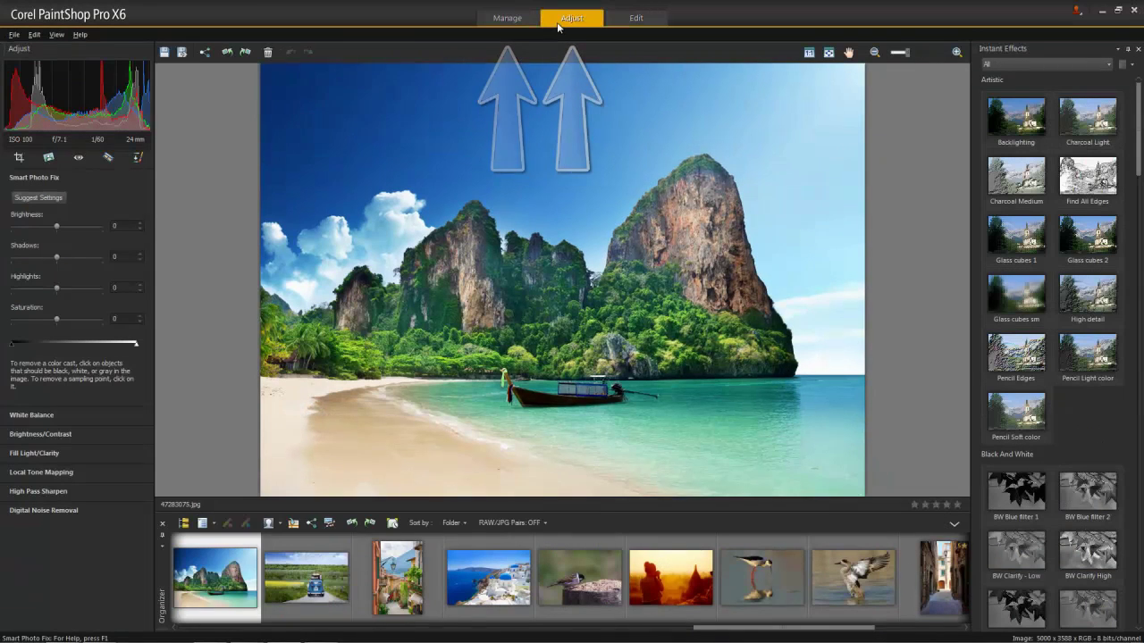
left_click(644, 19)
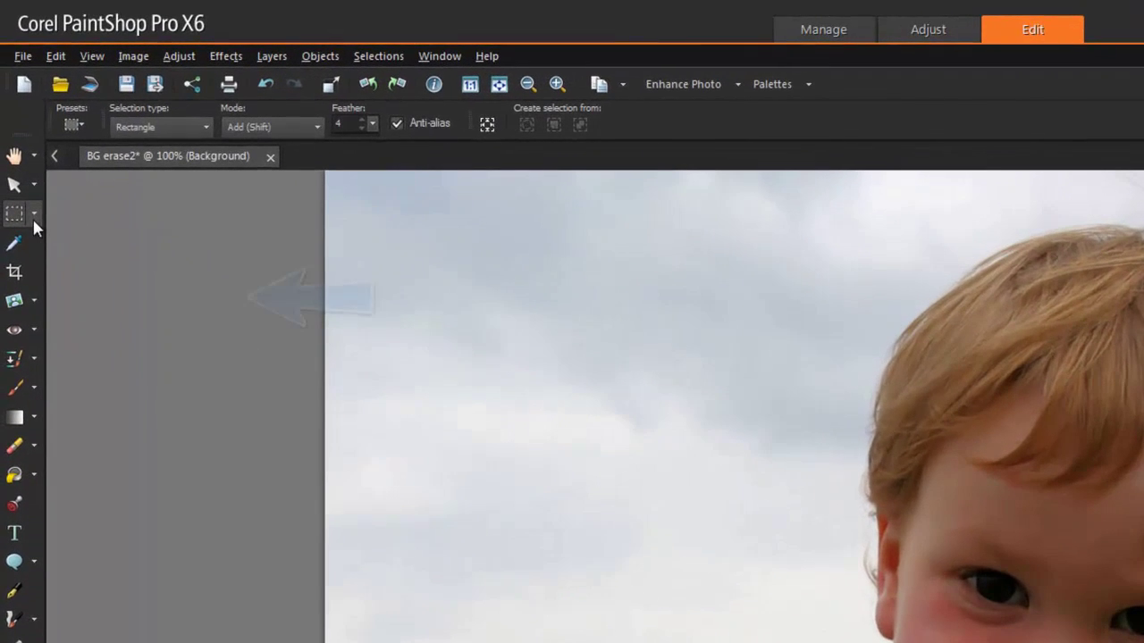
- Select the boy's hair and shirt with the Smart Selection Brush
left_click(29, 183)
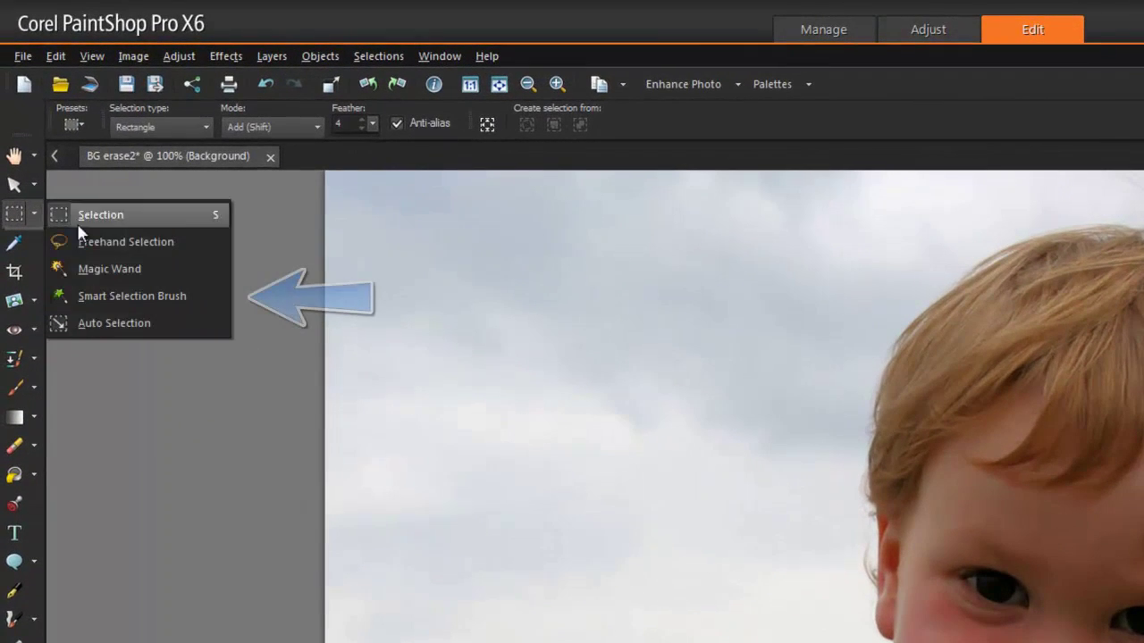
left_click(206, 302)
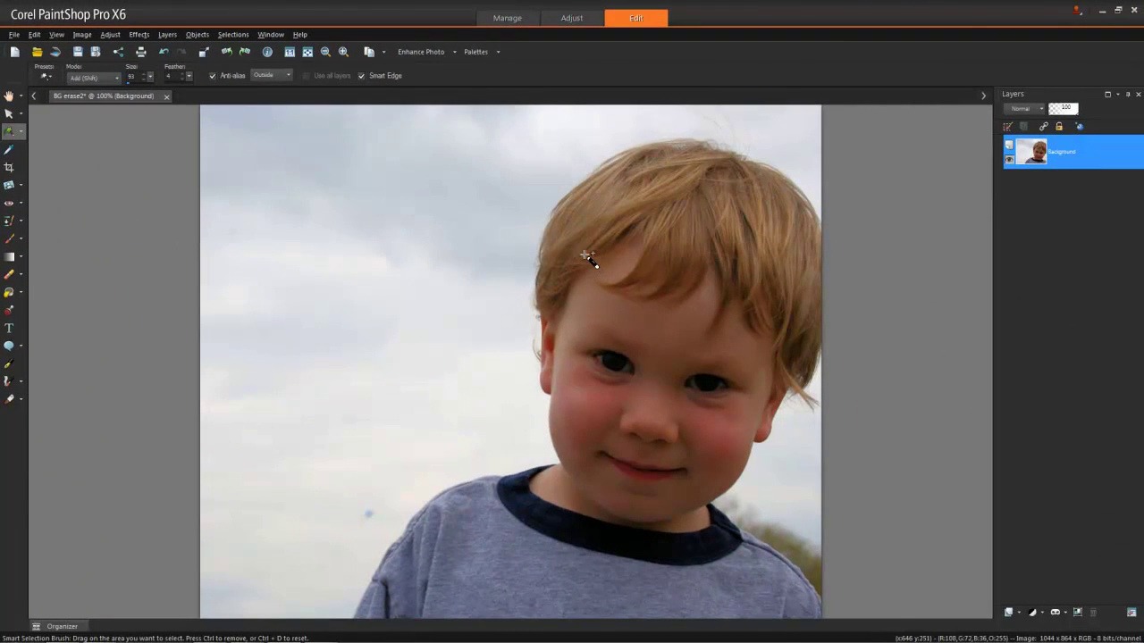
mouse_move(705, 192)
left_mouse_down()
mouse_move(653, 168)
mouse_move(689, 185)
mouse_move(731, 236)
mouse_move(748, 310)
left_mouse_up()
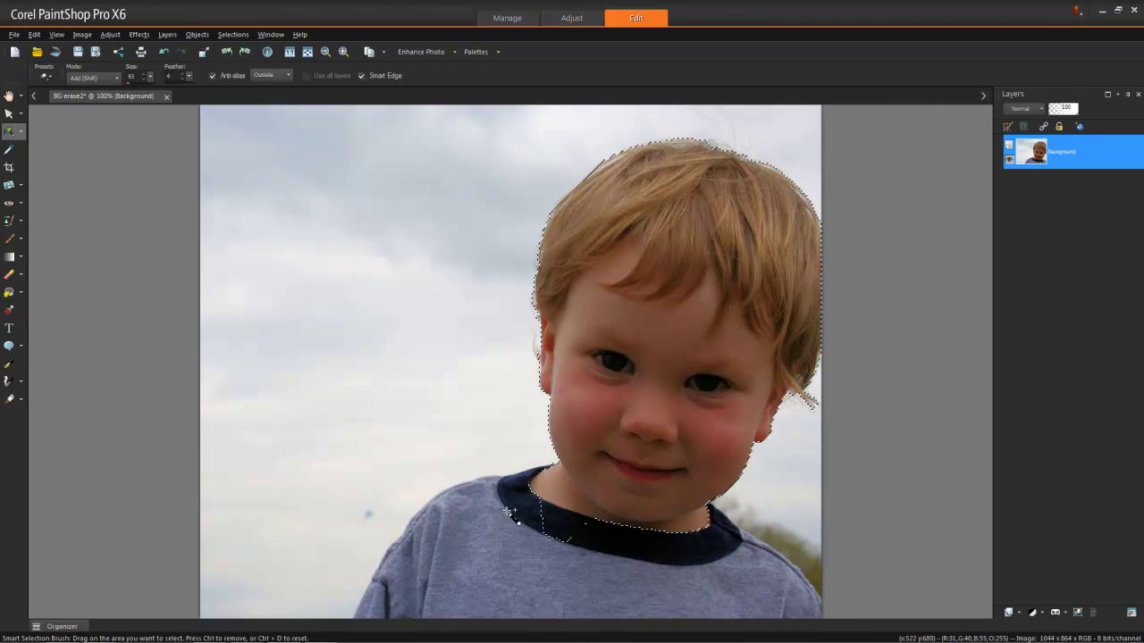
mouse_move(509, 512)
left_mouse_down()
mouse_move(432, 559)
mouse_move(418, 597)
left_mouse_up()
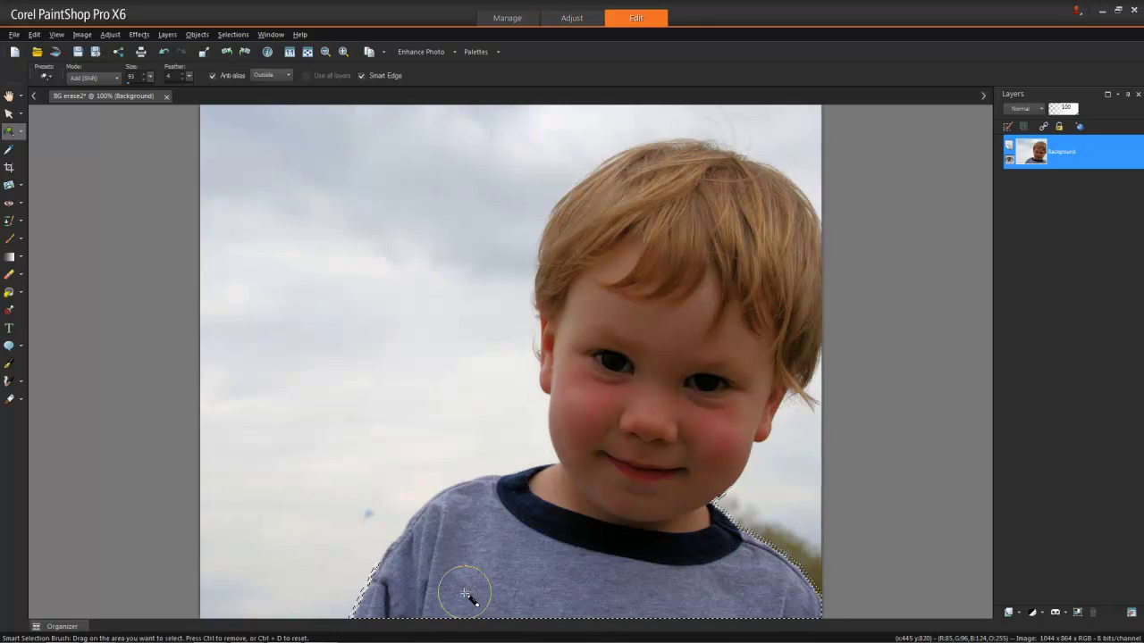
- Invert the selection to the sky and cut it out of the photo
left_click(236, 35)
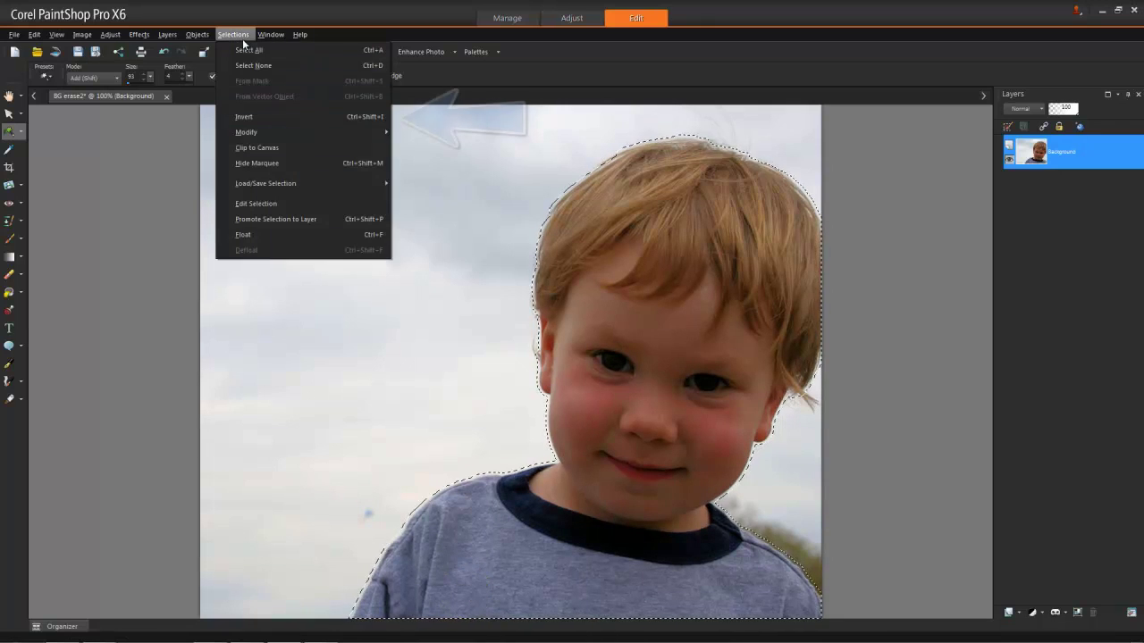
left_click(297, 116)
left_click(35, 35)
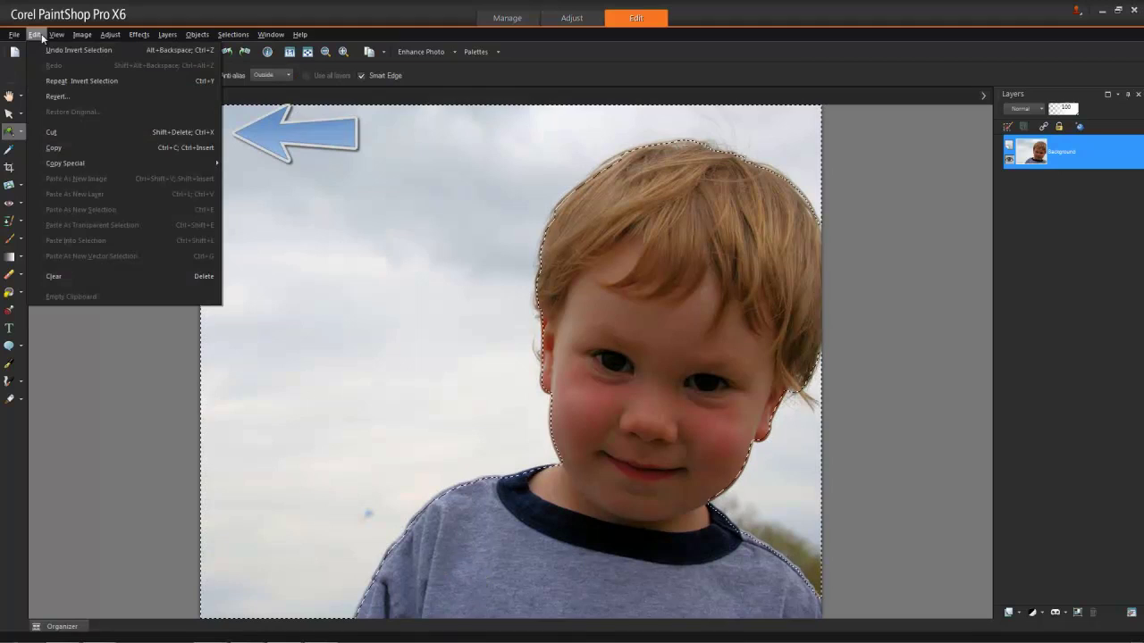
left_click(89, 131)
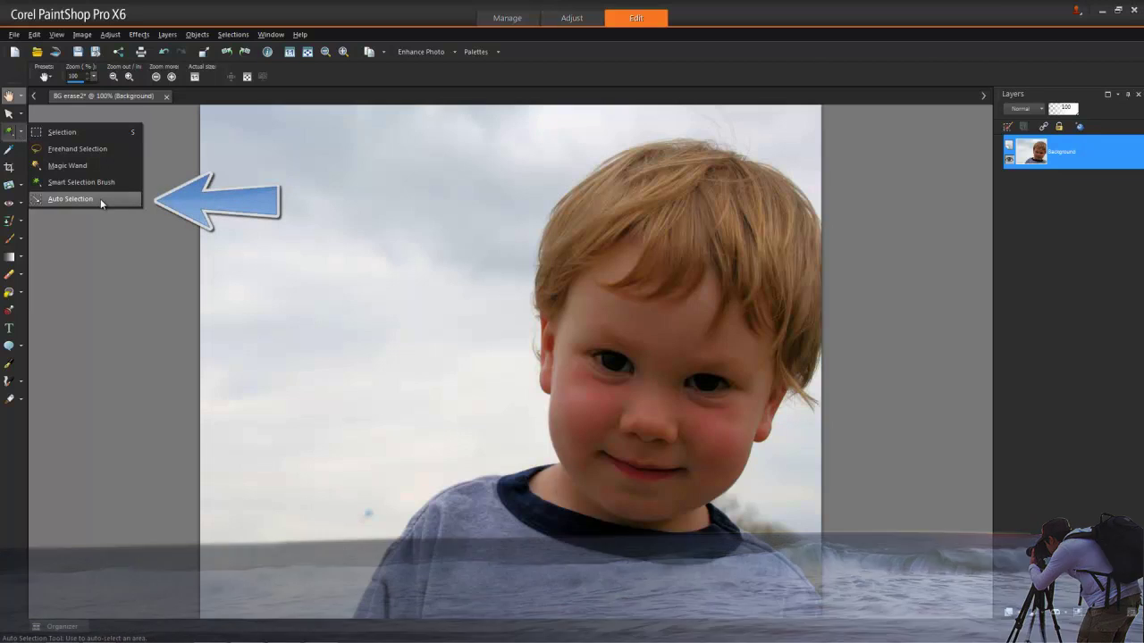
- Auto-select the boy's head, then add the collar and blue shirt with the Smart Selection Brush
left_click(101, 198)
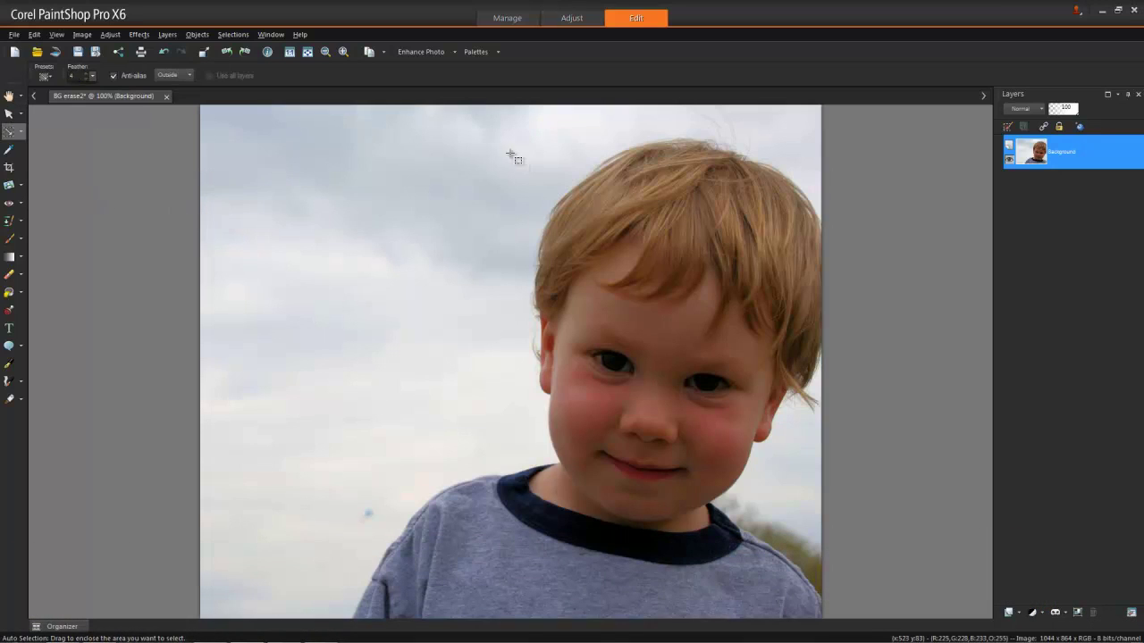
left_click_drag(500, 133, 778, 273)
left_click(20, 132)
left_click(80, 181)
left_click_drag(584, 511, 493, 526)
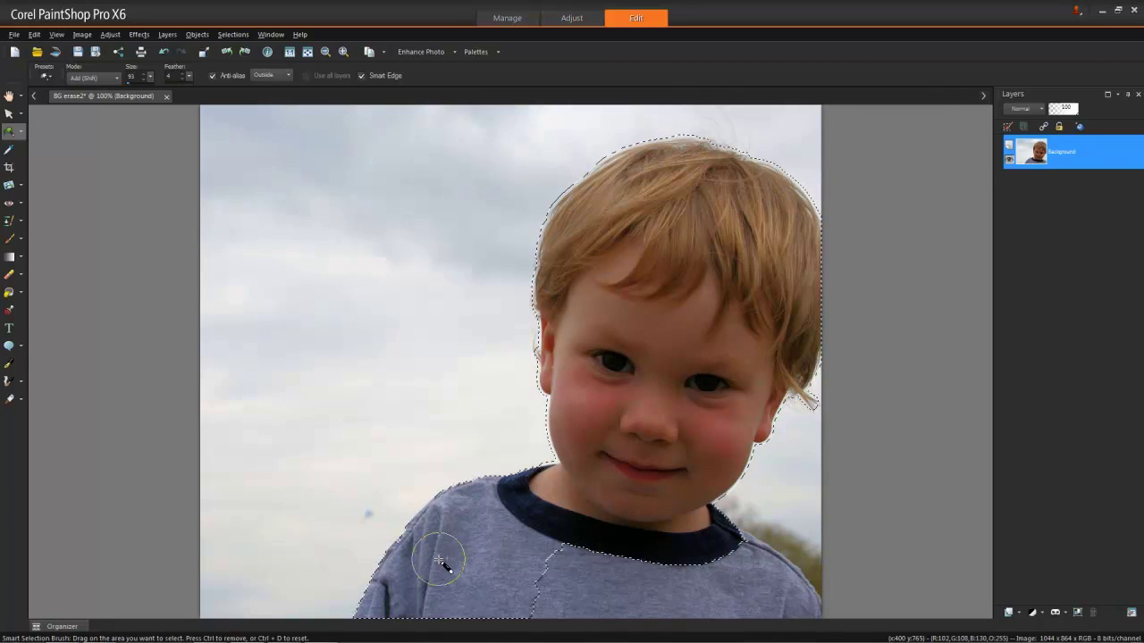
left_click_drag(441, 566, 641, 585)
- Invert the selection and delete the sky background to white
key("ctrl+shift+i")
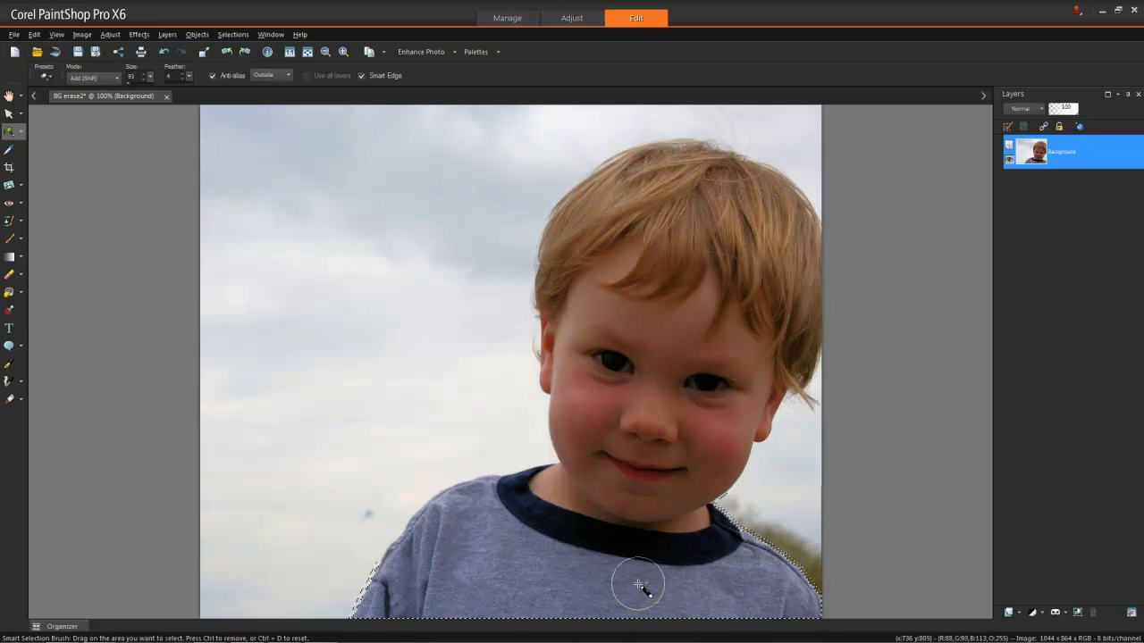
key("Delete")
left_click(34, 34)
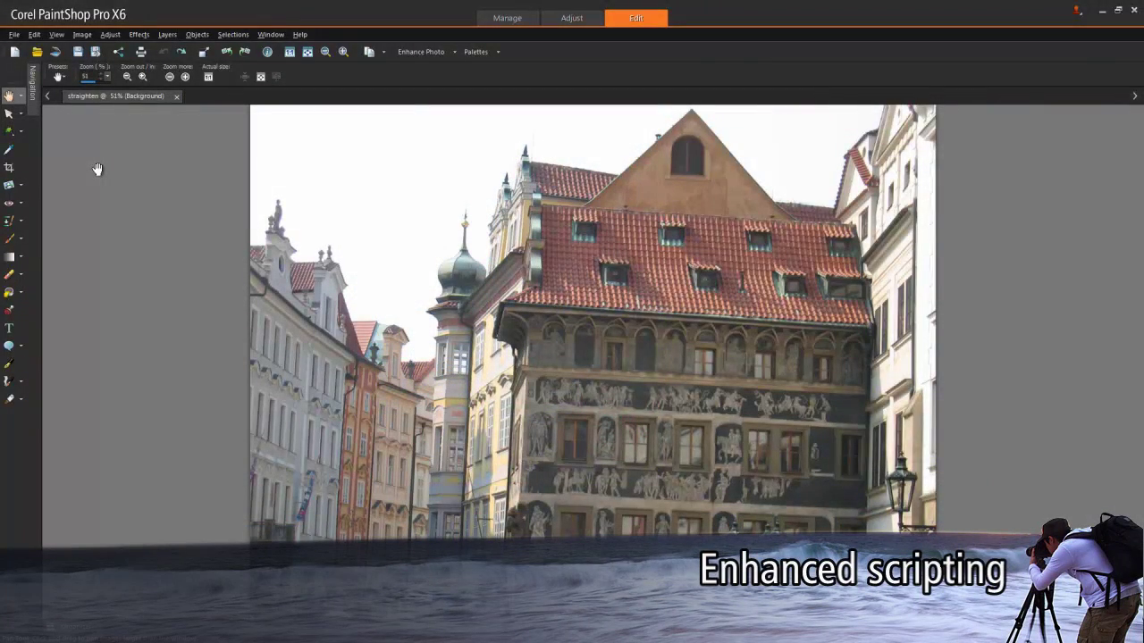
- Open the Run Multiple Scripts dialog from File > Script
left_click(13, 34)
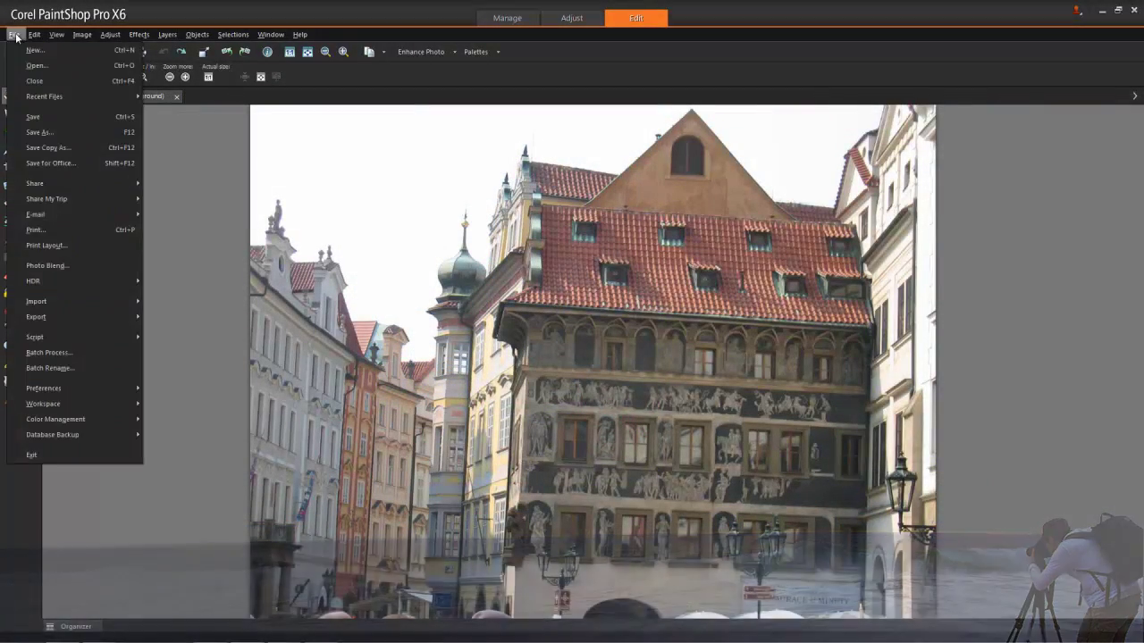
mouse_move(76, 337)
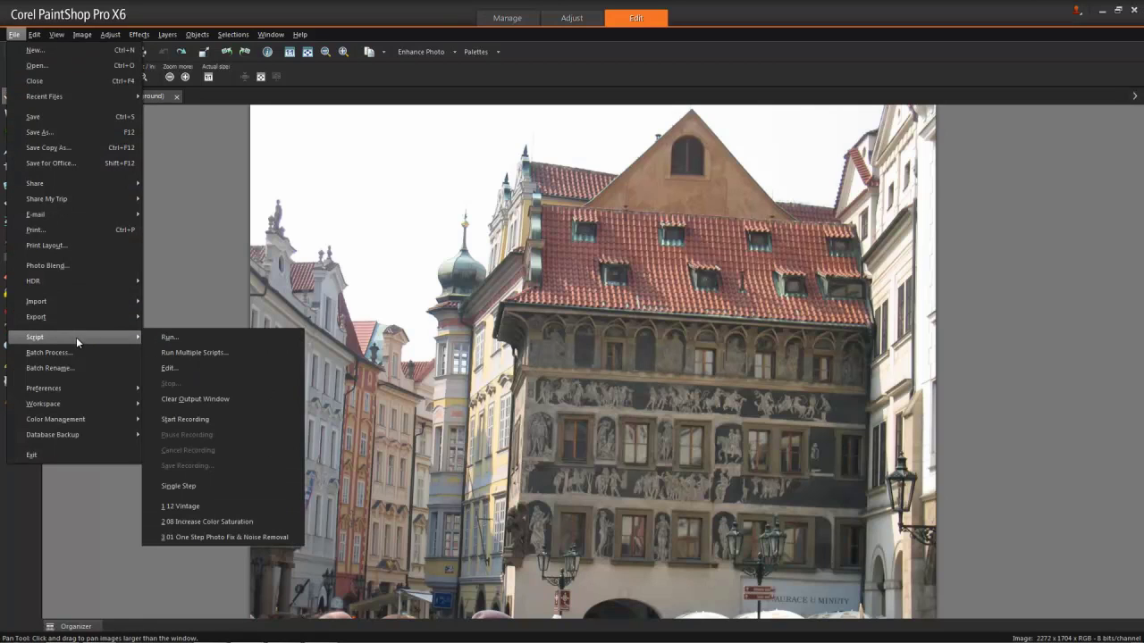
left_click(236, 351)
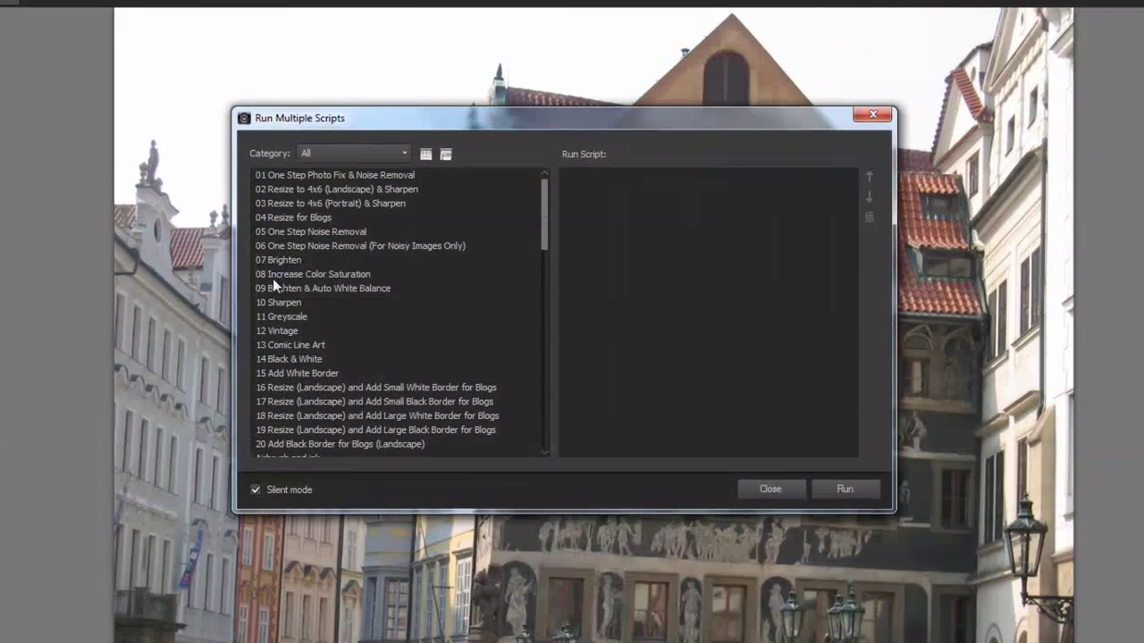
- Queue One Step Photo Fix, Increase Color Saturation and Vintage scripts, and run them
left_click(447, 238)
left_click(401, 177)
double_click(400, 177)
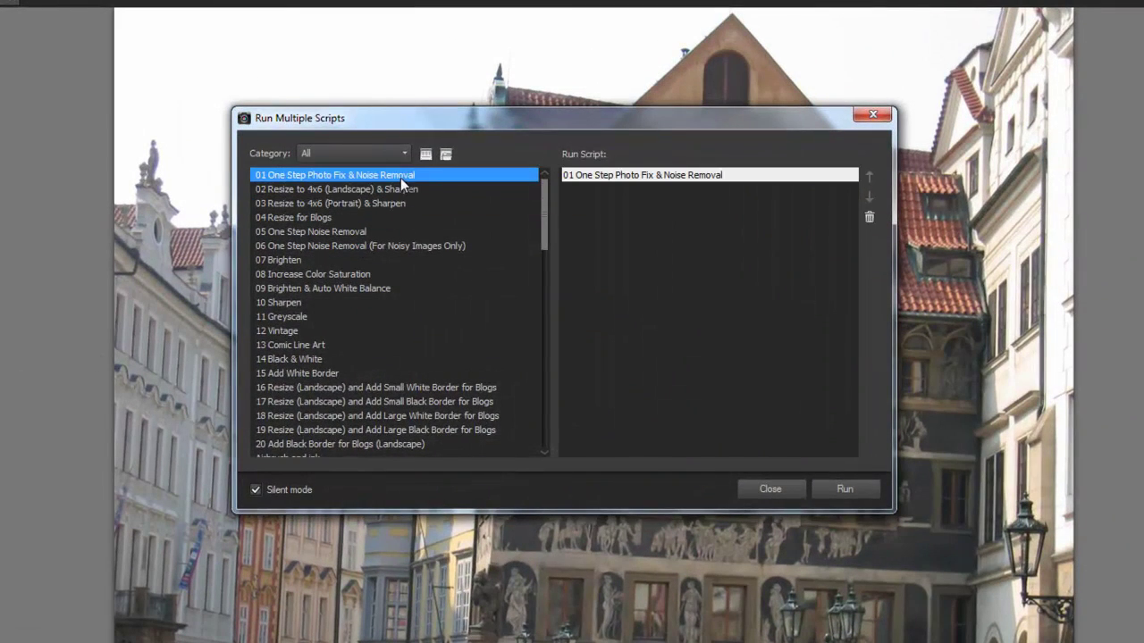
left_click(404, 275)
double_click(404, 274)
double_click(285, 330)
left_click(284, 302)
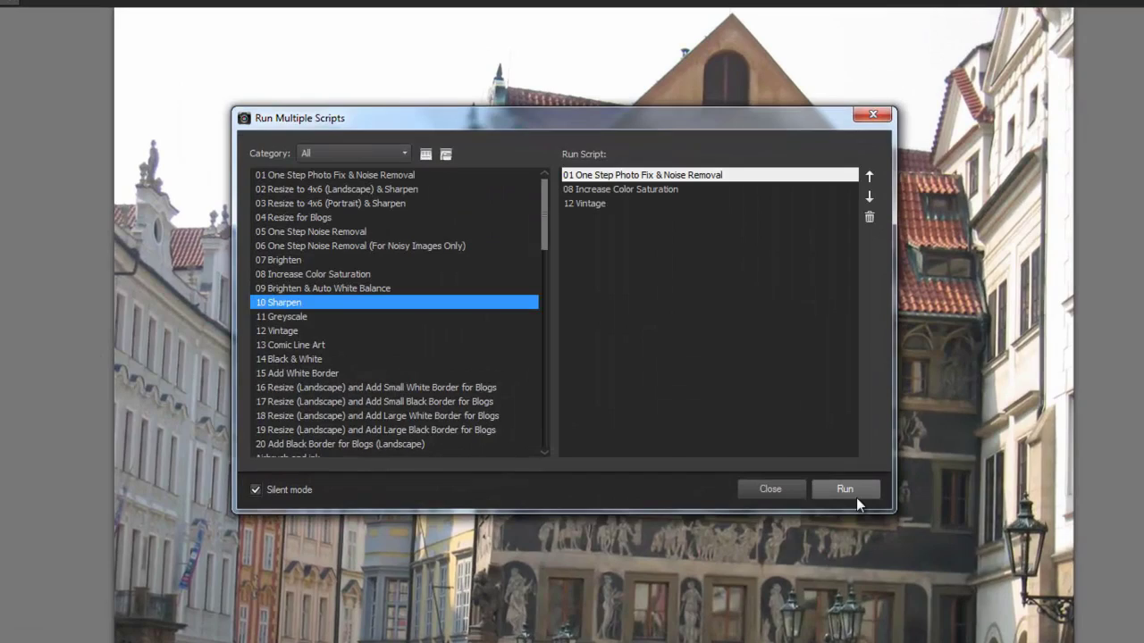
left_click(856, 497)
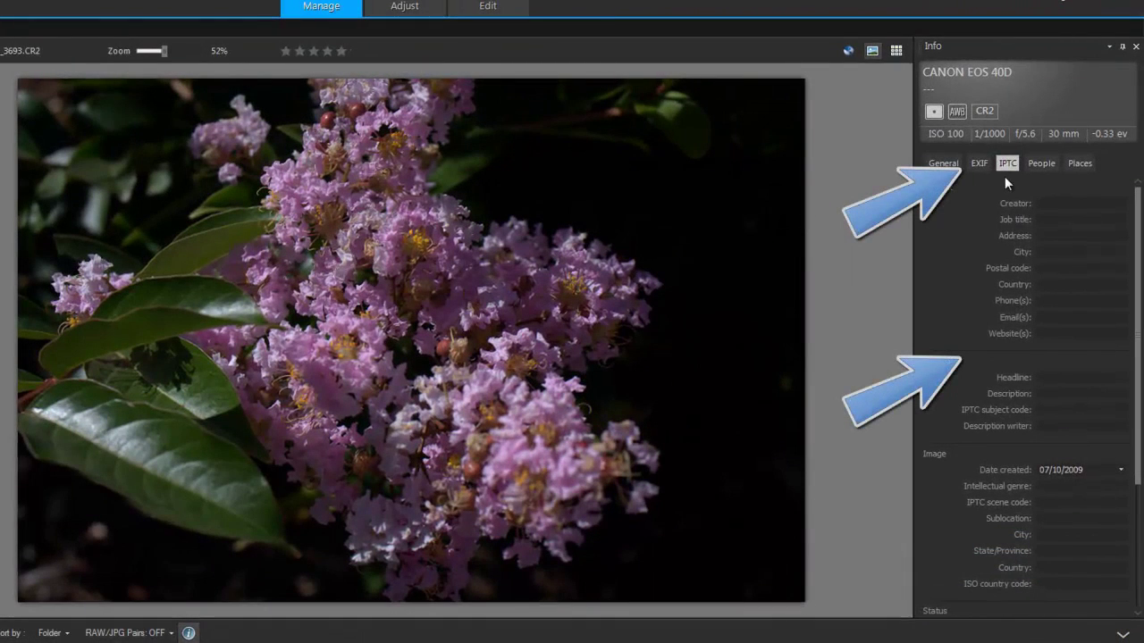
- Enter the creator's name and the city Austin in the IPTC fields, then start the description
left_click(1053, 202)
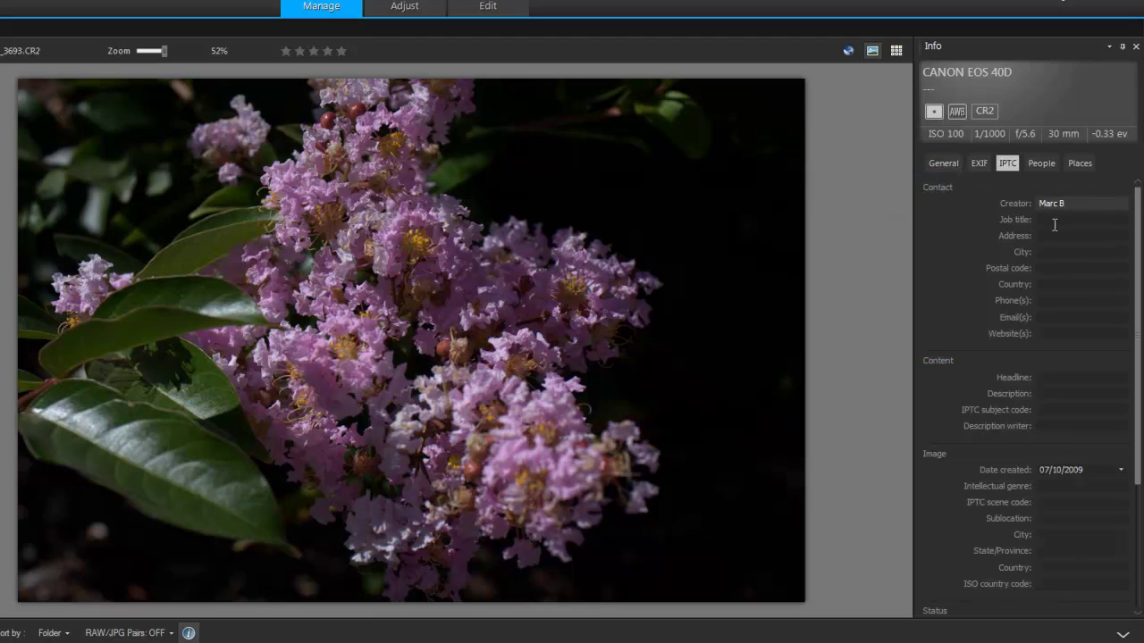
left_click(1063, 251)
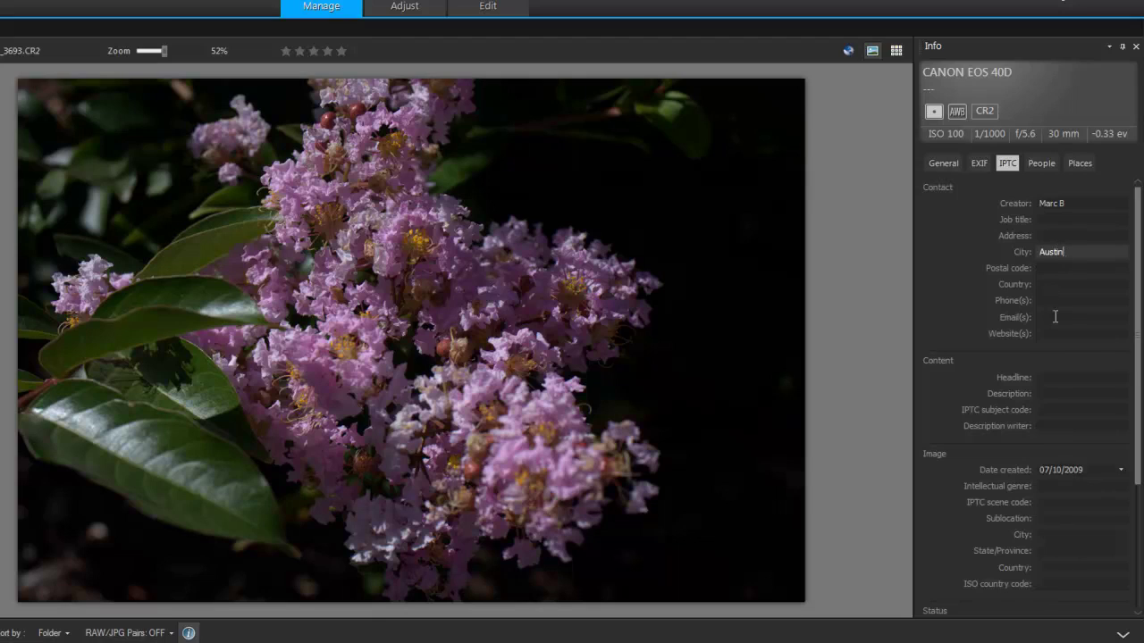
left_click(1050, 394)
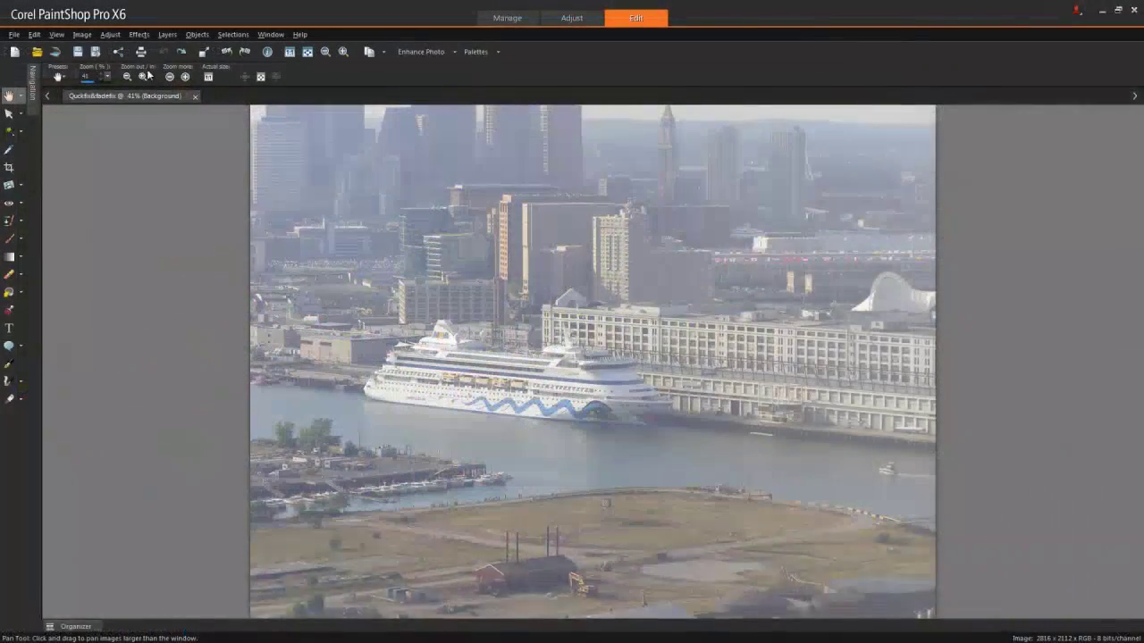
- Launch the Athentech Imaging Perfectly Clear plugin from Effects > Plugins
left_click(138, 34)
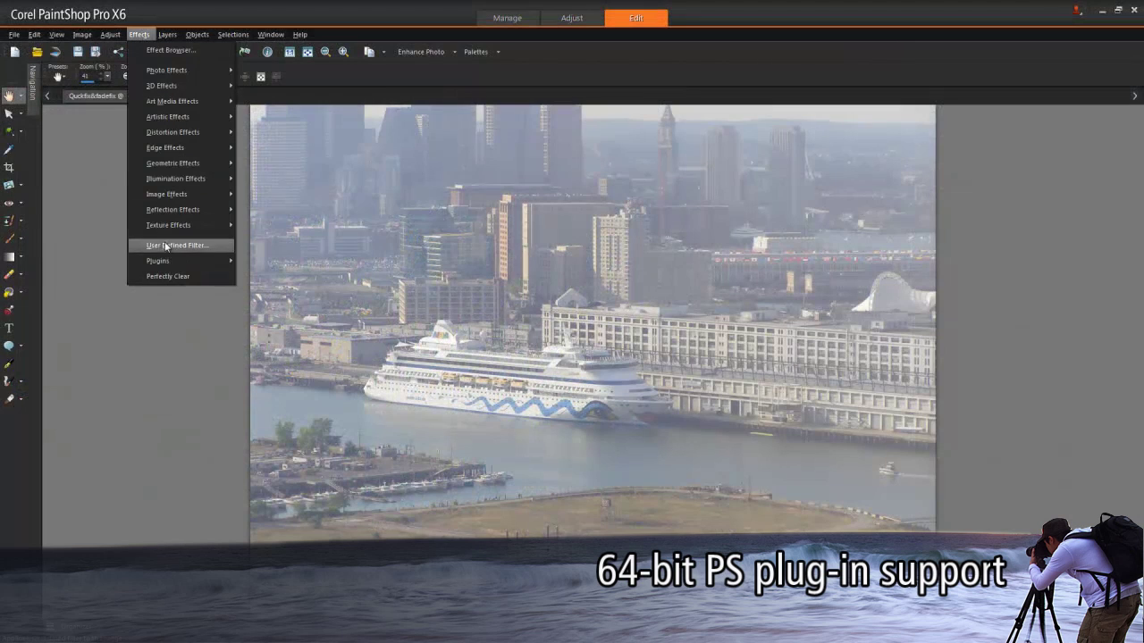
mouse_move(174, 260)
mouse_move(241, 264)
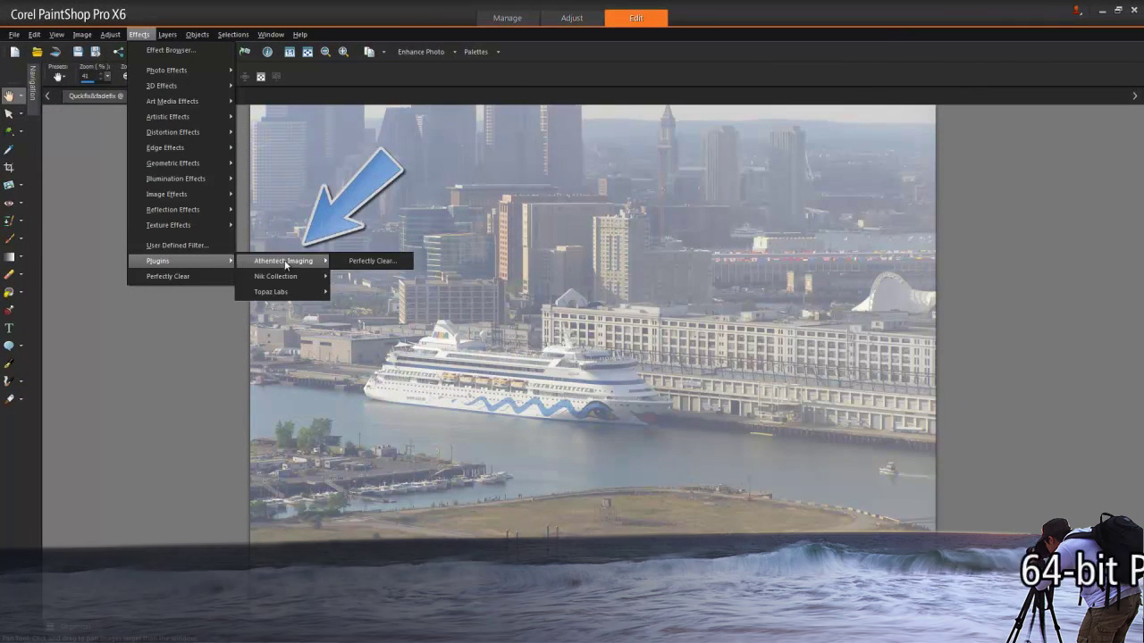
left_click(340, 262)
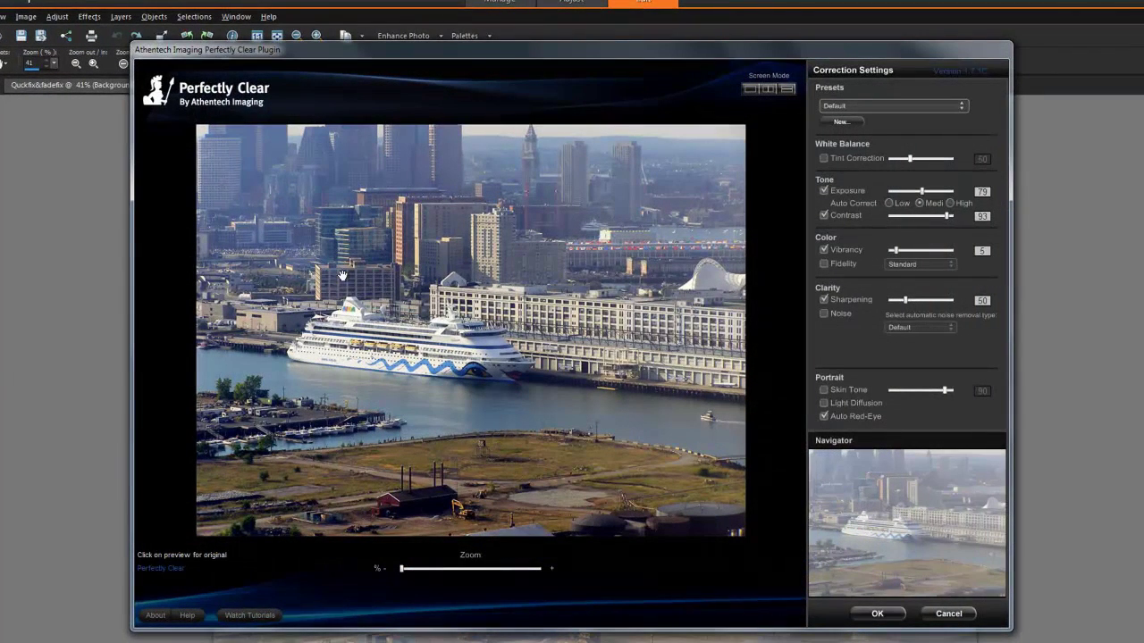
- Apply the Tint Removal preset and compare before and after in split Screen Mode
left_click(902, 104)
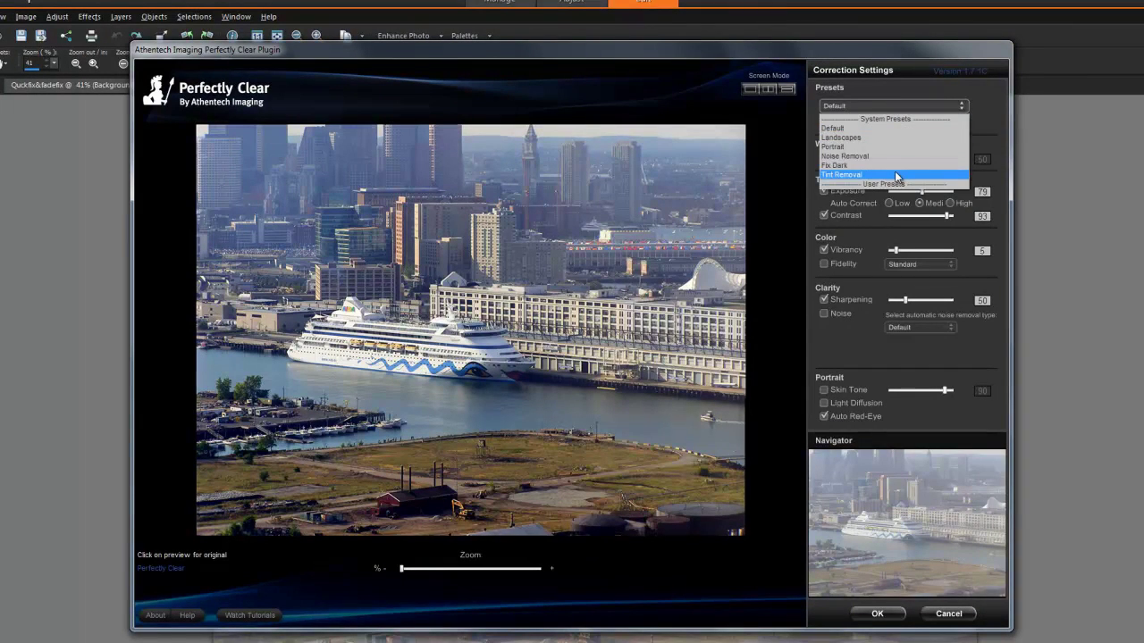
left_click(895, 175)
left_click(769, 90)
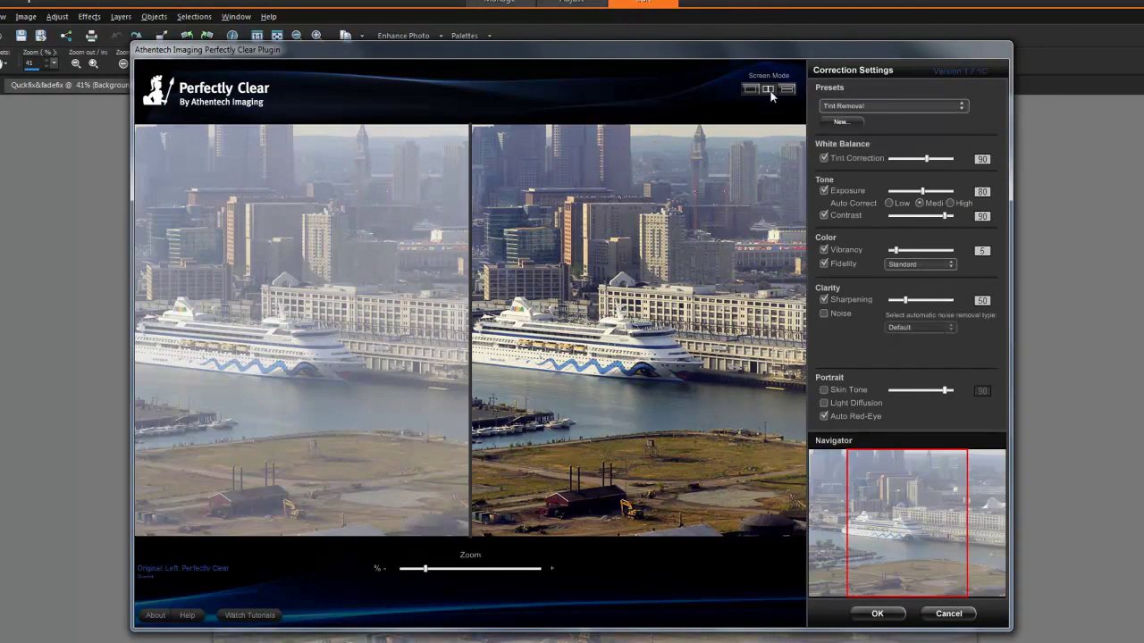
left_click_drag(600, 335, 662, 348)
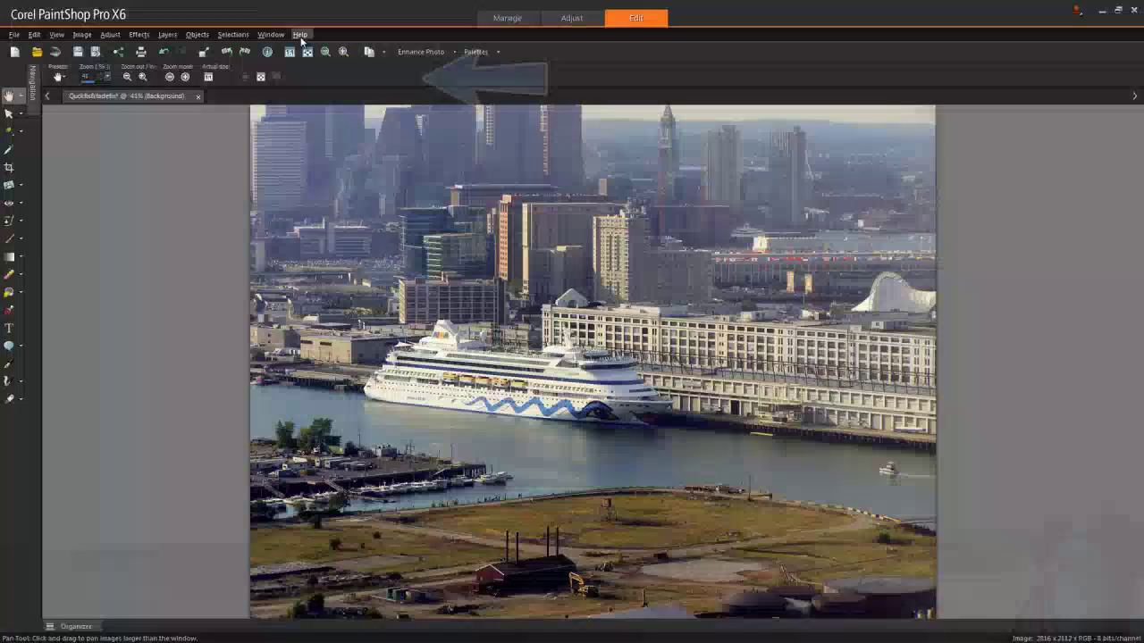
- Open Help > Video Tutorials and expand the Camera Settings and Exposure and Focus courses
left_click(300, 34)
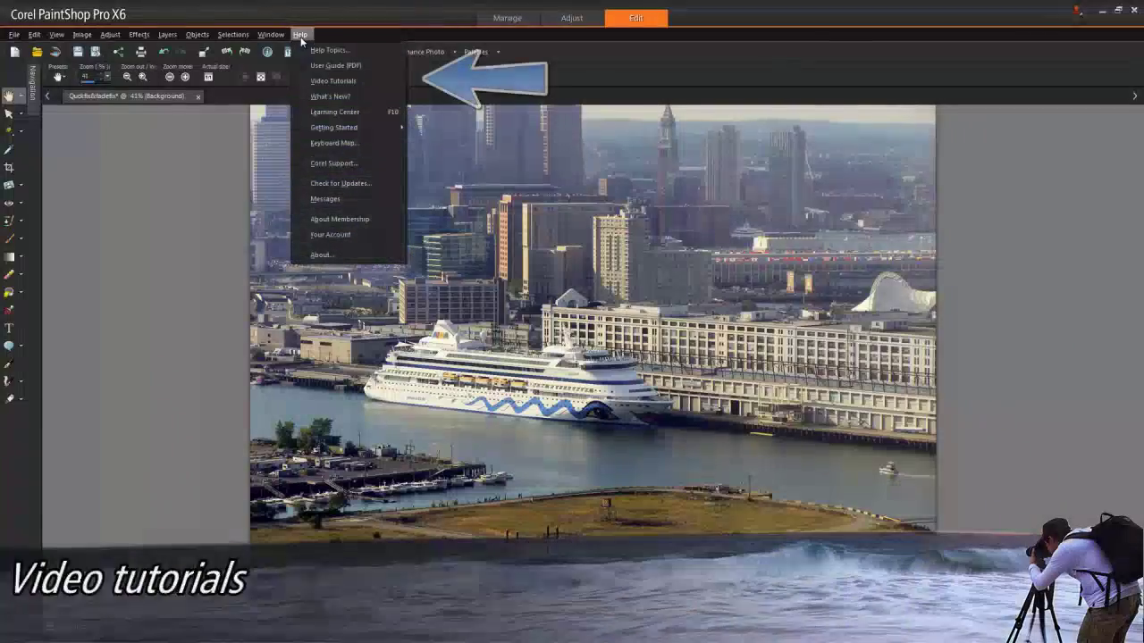
left_click(361, 81)
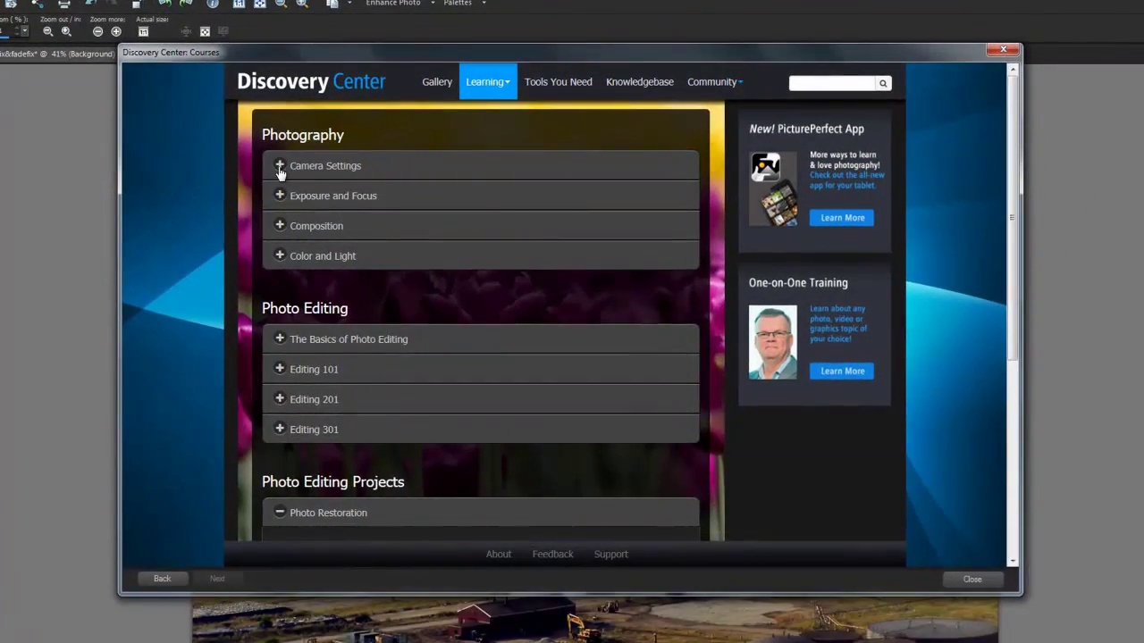
left_click(280, 169)
left_click(280, 169)
left_click(281, 196)
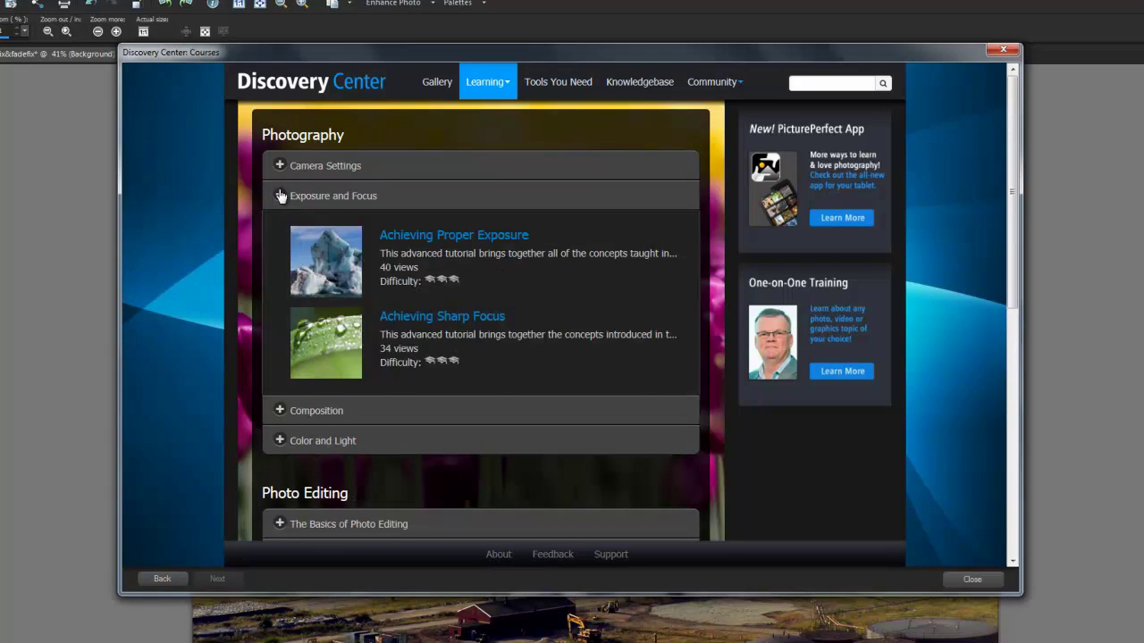
- Expand the Color and Light, The Basics of Photo Editing and Editing 301 tutorials
left_click(280, 441)
scroll(307, 298, "down", 3)
left_click(295, 384)
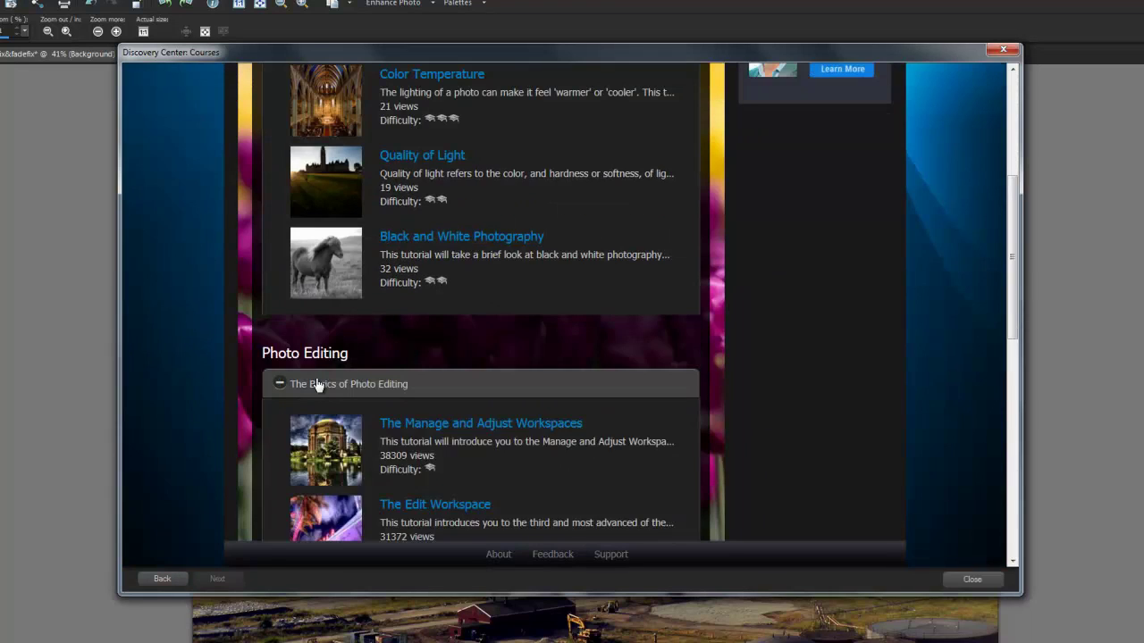
scroll(295, 384, "down", 3)
left_click(353, 510)
scroll(356, 438, "down", 3)
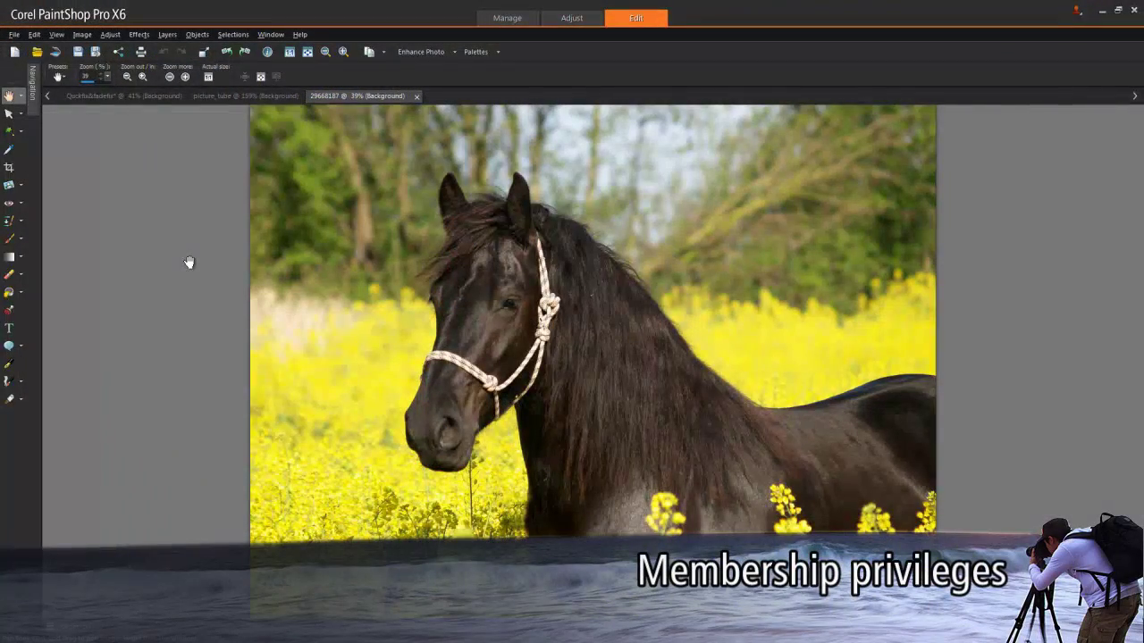
- Open Help > About Membership and choose Become a member to reach Corel.com sign-in
left_click(300, 35)
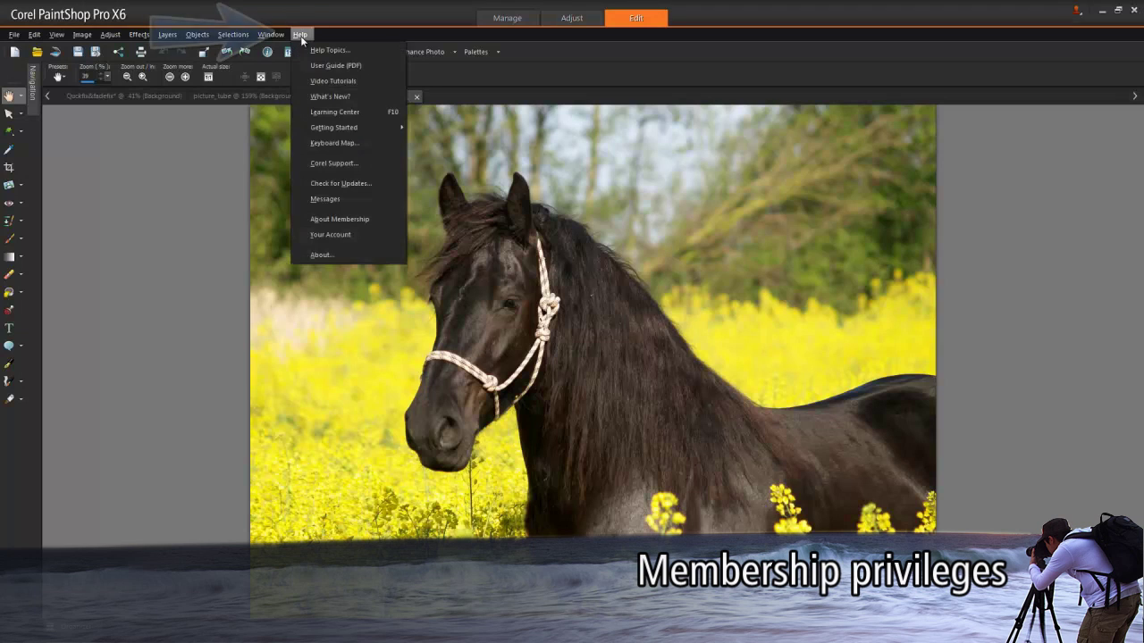
left_click(393, 221)
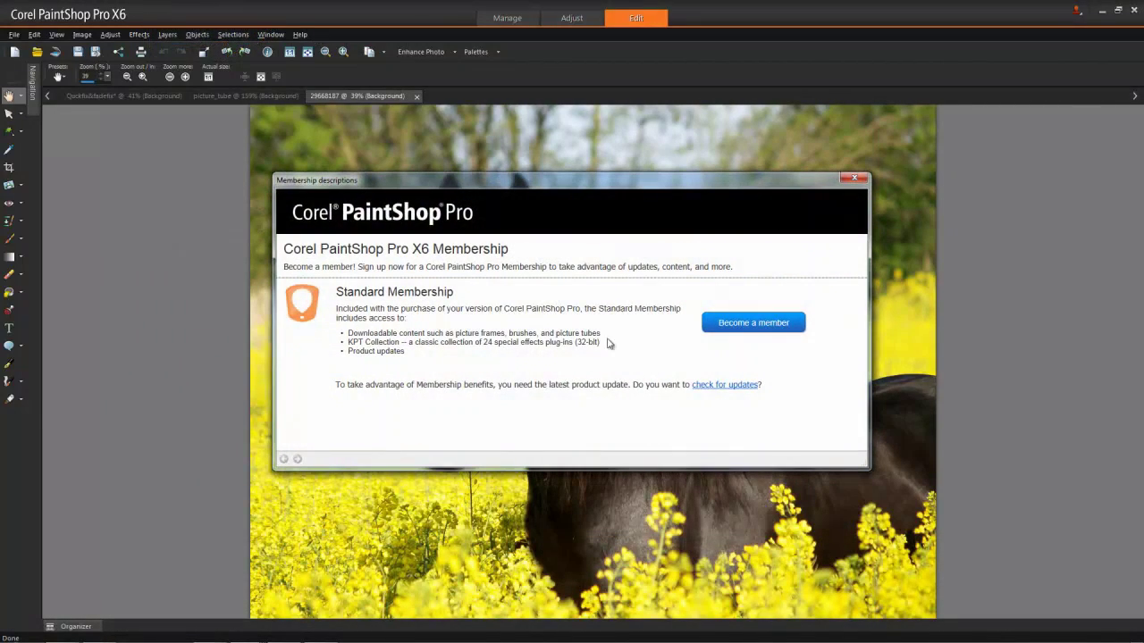
left_click(751, 323)
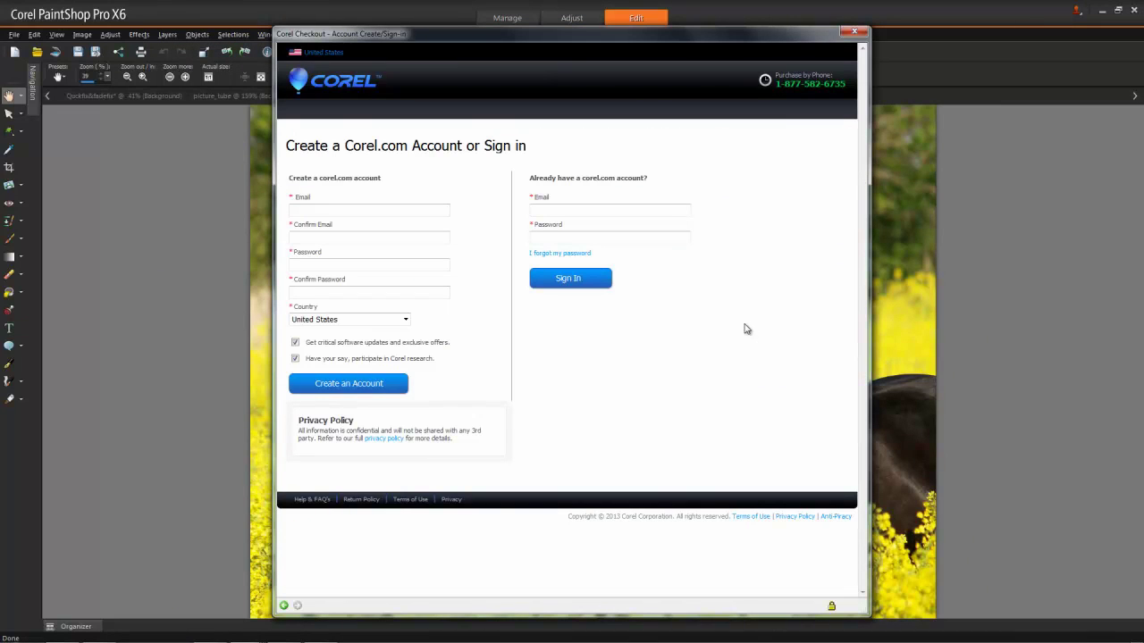